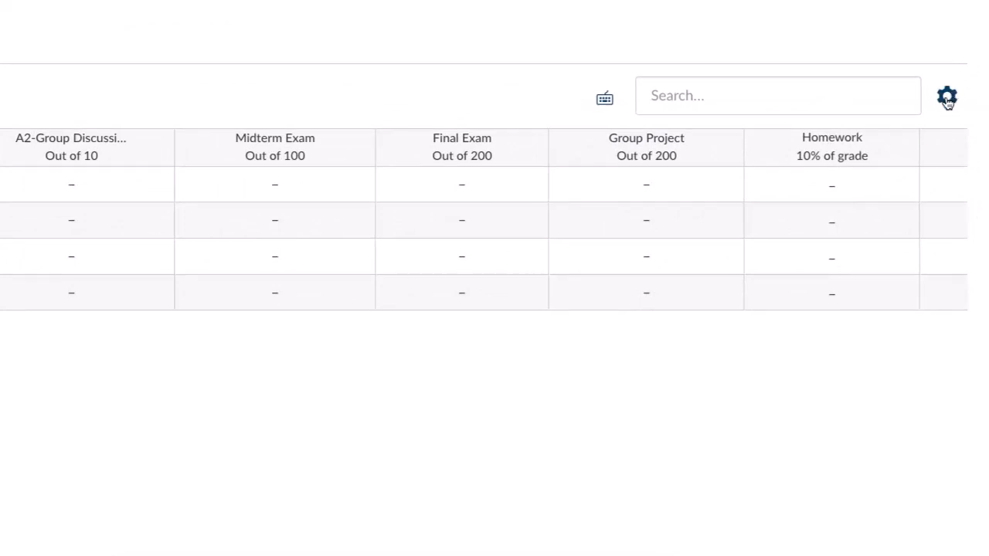
In the gradebook's late policies, enable automatic grading of missing submissions at 0 percent
{"action": "left_click", "coordinate": [947, 99]}
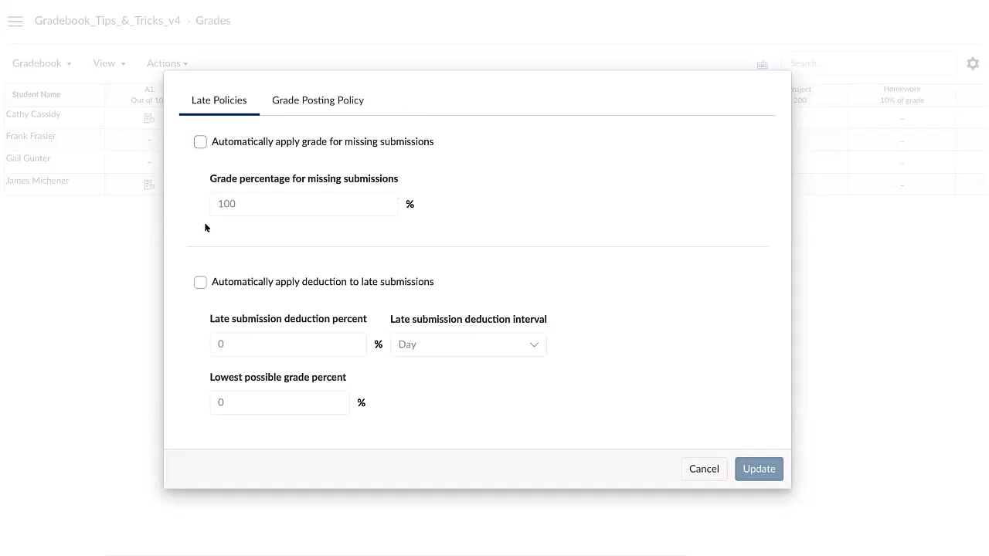
{"action": "left_click", "coordinate": [200, 143]}
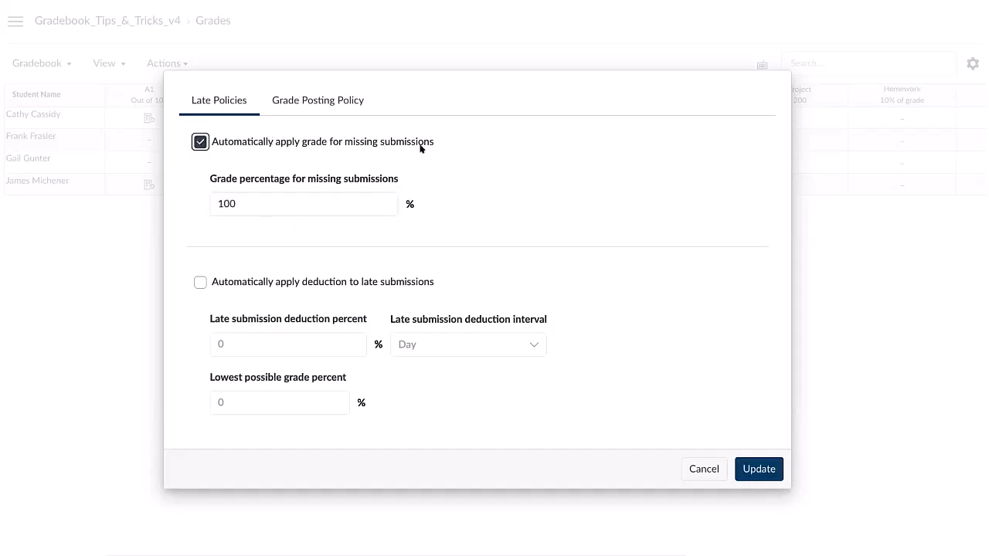
{"action": "left_click", "coordinate": [241, 204]}
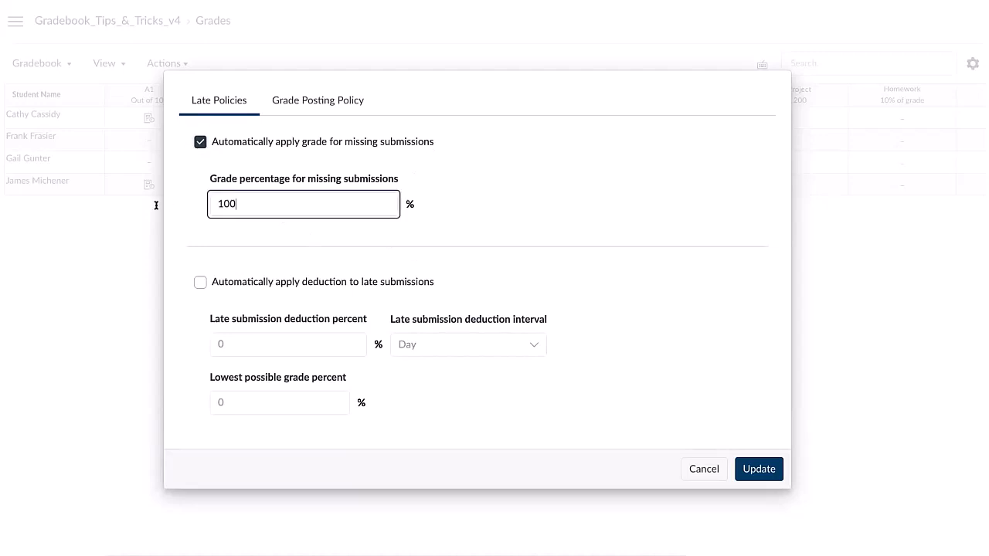
{"action": "double_click", "coordinate": [255, 202]}
{"action": "type", "text": "0"}
{"action": "left_click", "coordinate": [518, 214]}
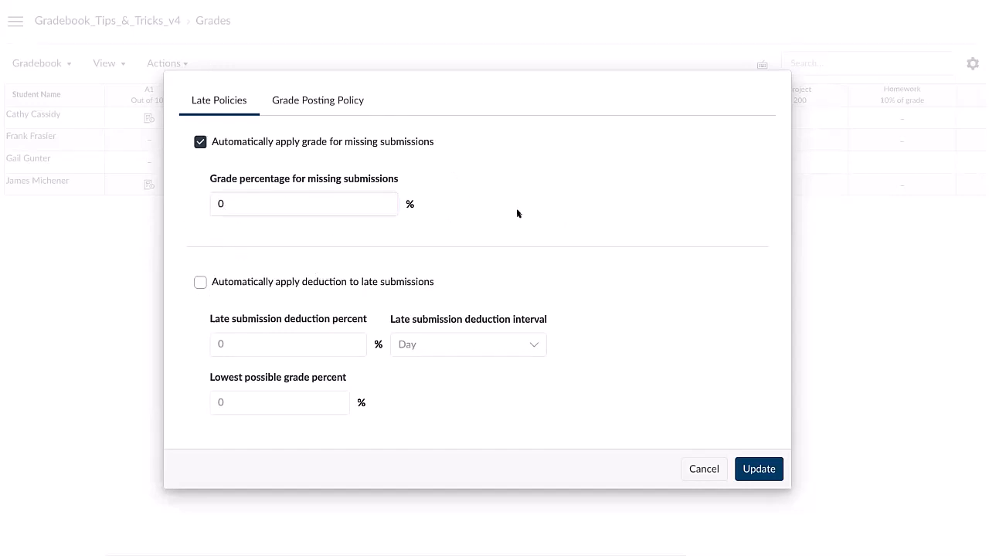
Enable the automatic late submission deduction at 5 percent per day and save the gradebook settings
{"action": "left_click", "coordinate": [199, 283]}
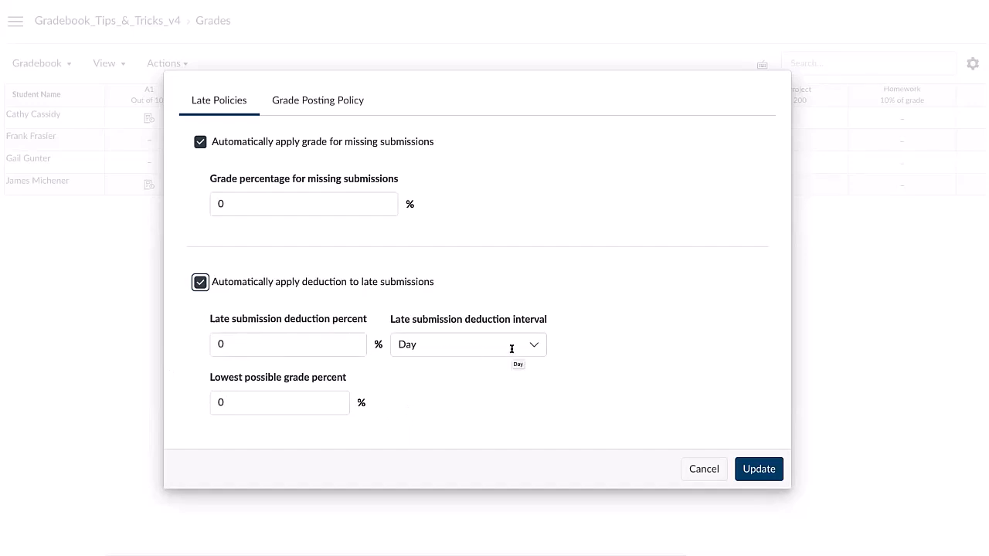
{"action": "key", "text": "Tab"}
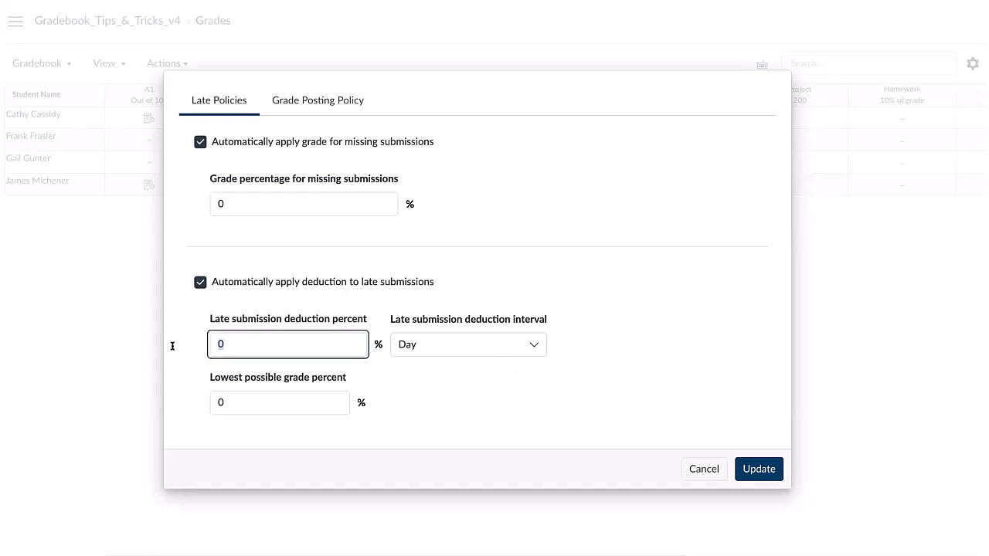
{"action": "type", "text": "5"}
{"action": "left_click", "coordinate": [533, 344]}
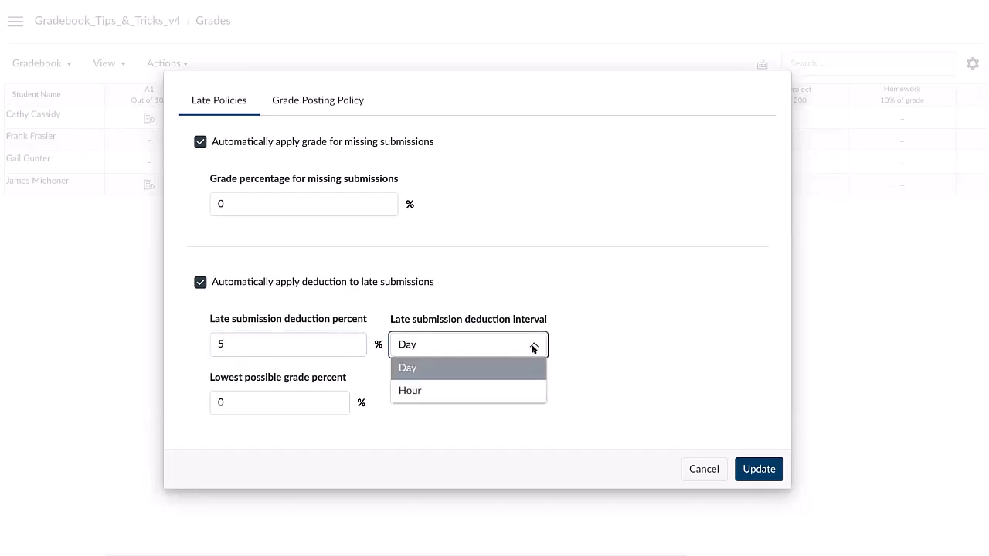
{"action": "left_click", "coordinate": [435, 371]}
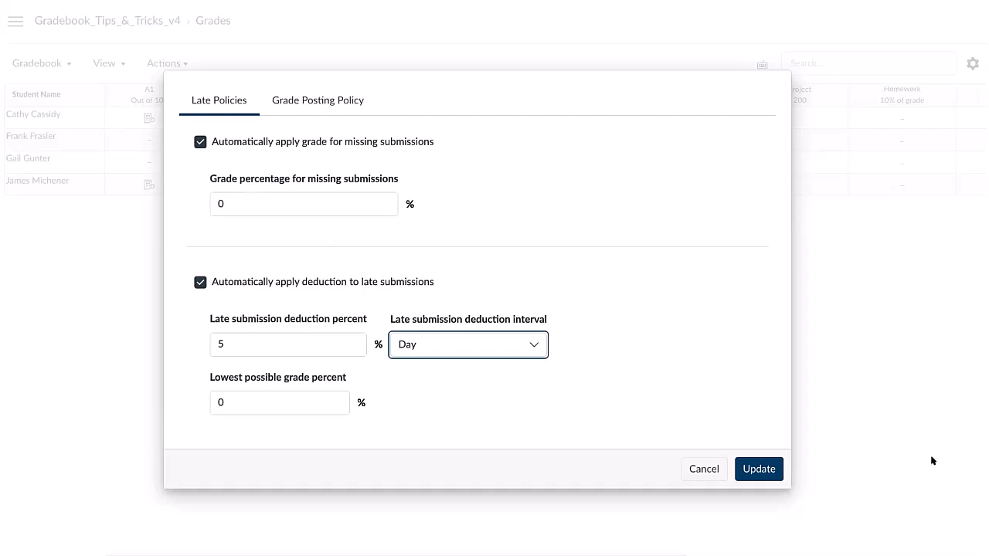
{"action": "left_click", "coordinate": [753, 469]}
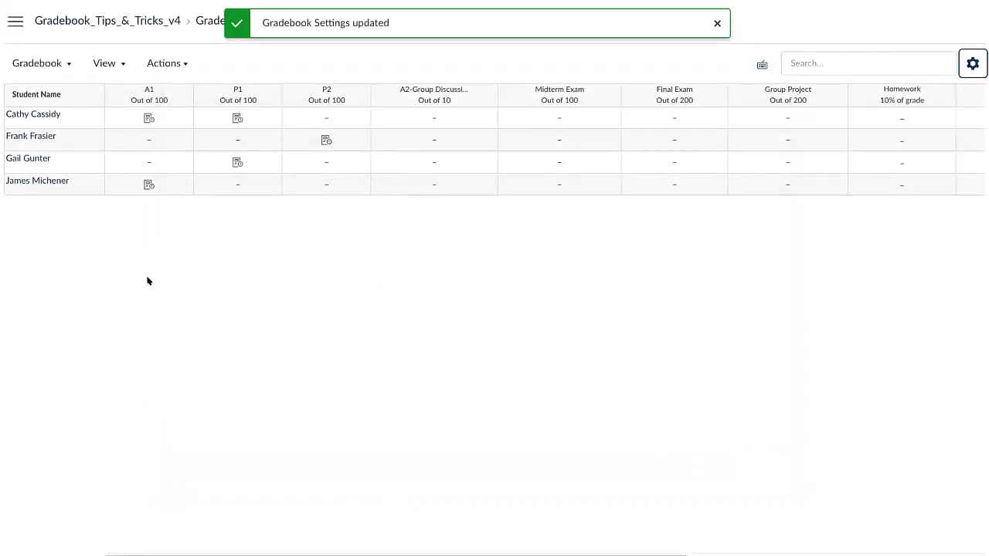
Open assignment A1 from its gradebook column for editing
{"action": "left_click", "coordinate": [15, 21]}
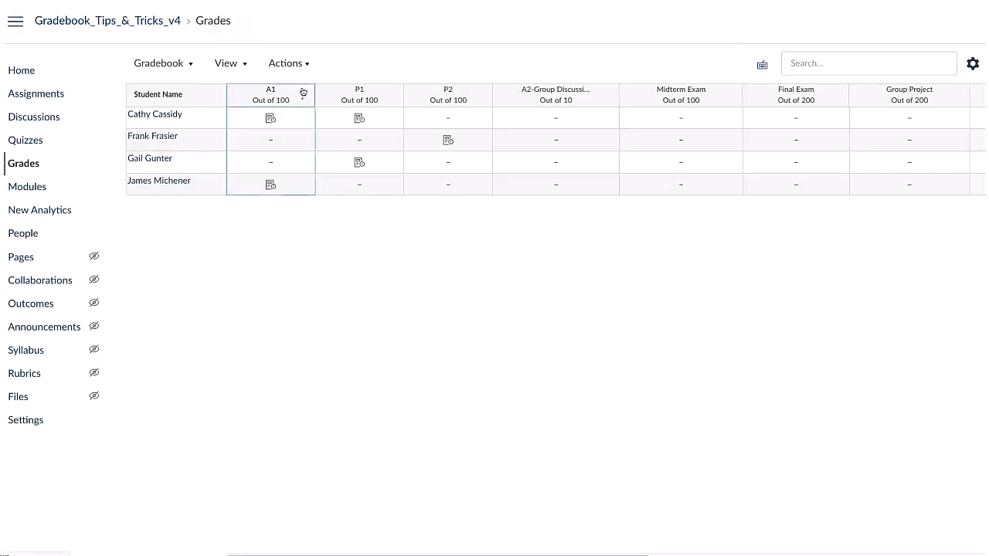
{"action": "left_click", "coordinate": [271, 90]}
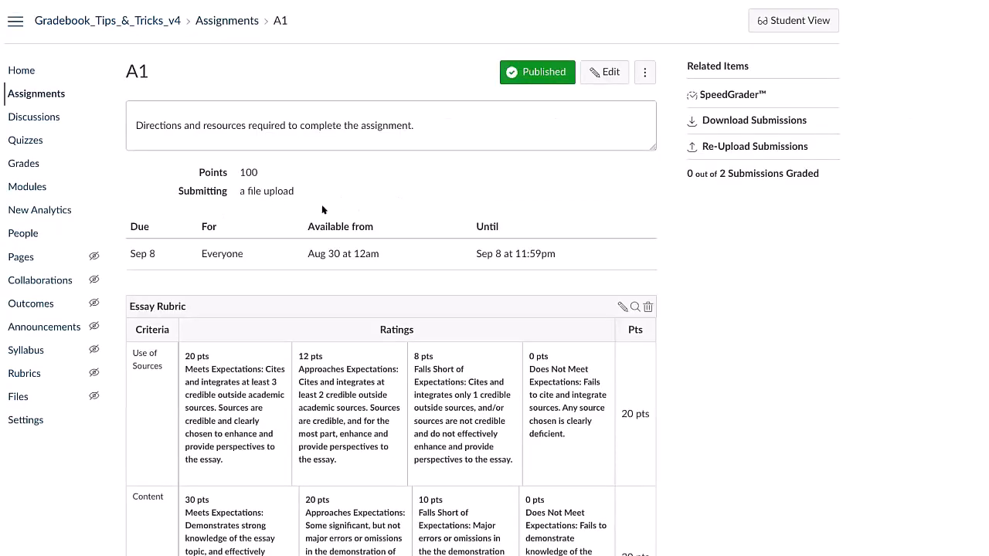
{"action": "left_click", "coordinate": [602, 73]}
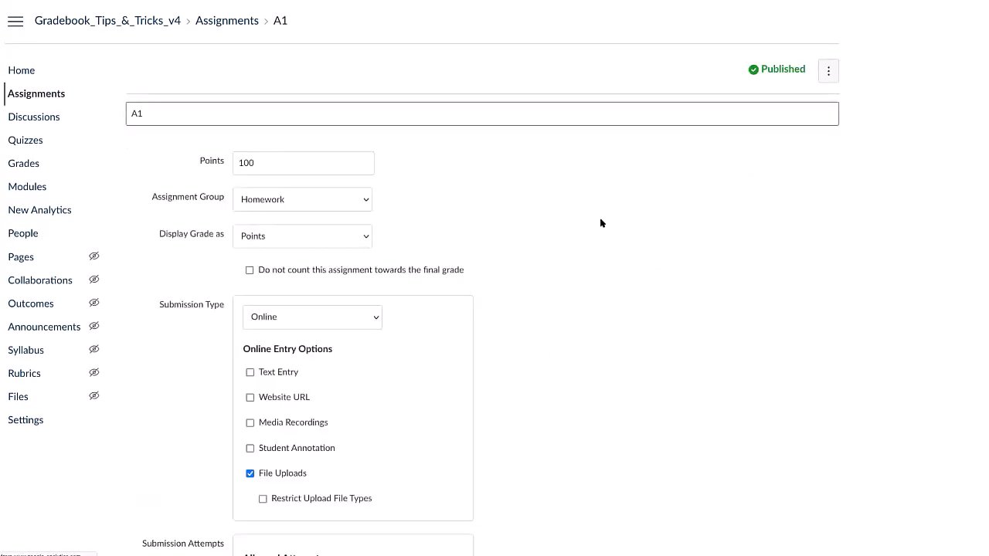
Set both the due date and the until date of assignment A1 to Sep 6 11:59pm and save it
{"action": "scroll", "coordinate": [599, 231], "scroll_direction": "down", "scroll_amount": 5}
{"action": "scroll", "coordinate": [598, 243], "scroll_direction": "down", "scroll_amount": 10}
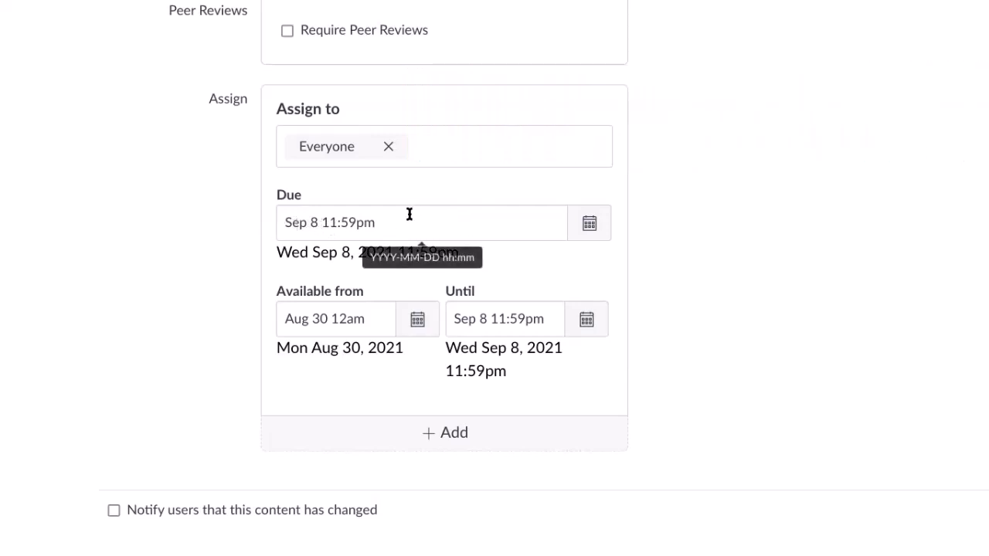
{"action": "left_click", "coordinate": [601, 224]}
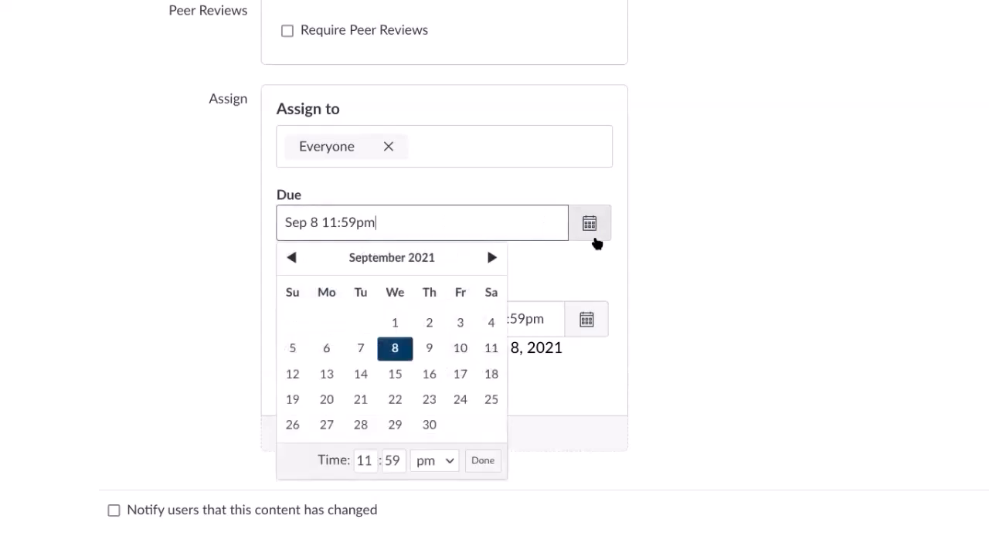
{"action": "left_click", "coordinate": [325, 351]}
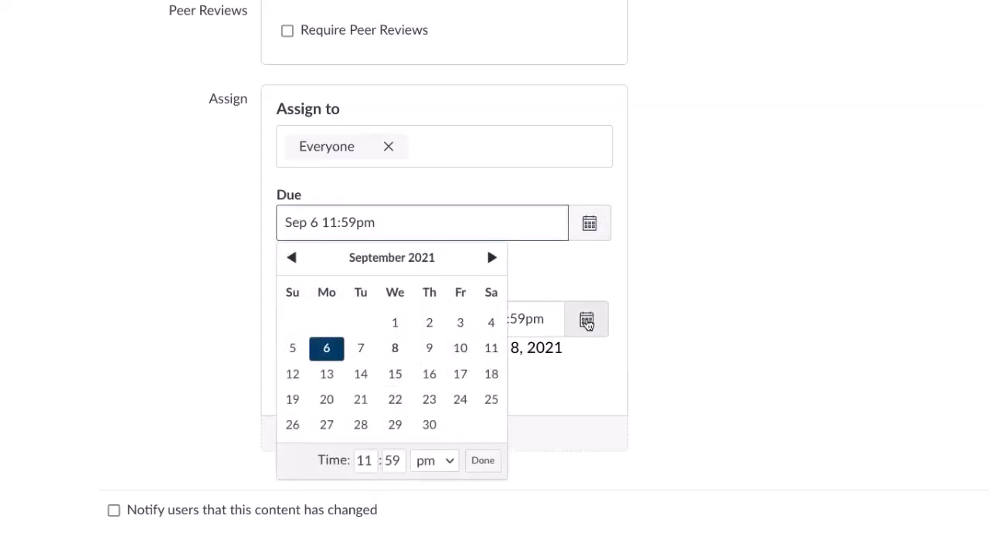
{"action": "left_click", "coordinate": [586, 320]}
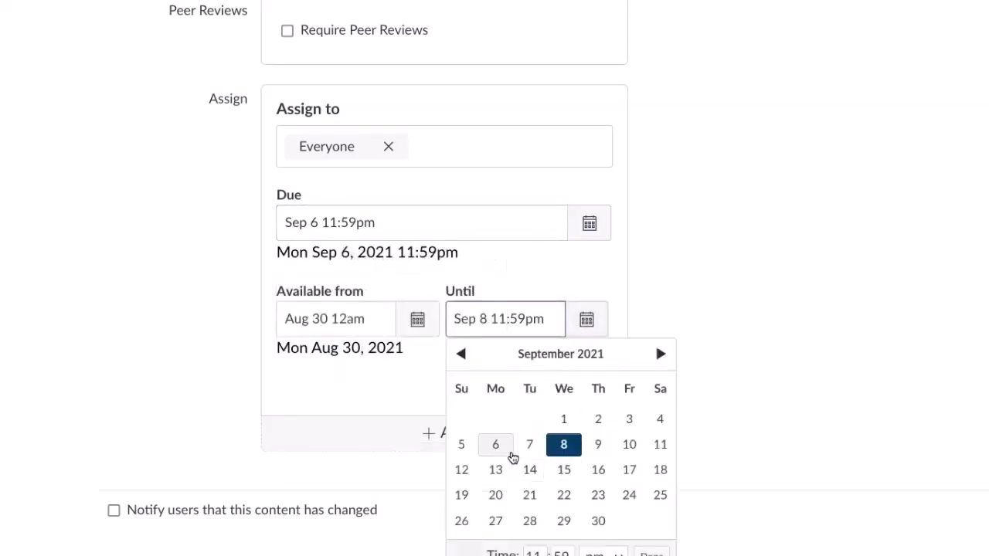
{"action": "left_click", "coordinate": [495, 445]}
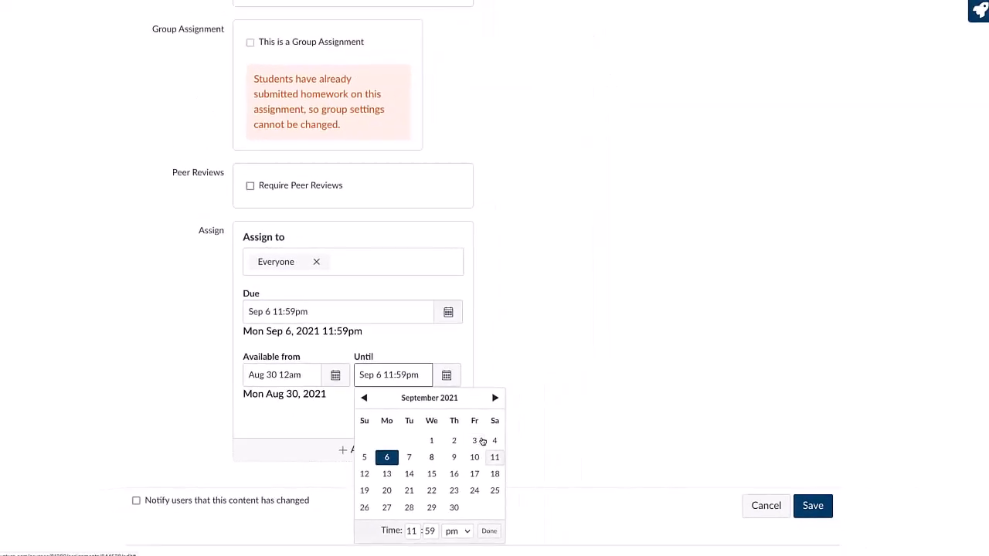
{"action": "left_click", "coordinate": [813, 506]}
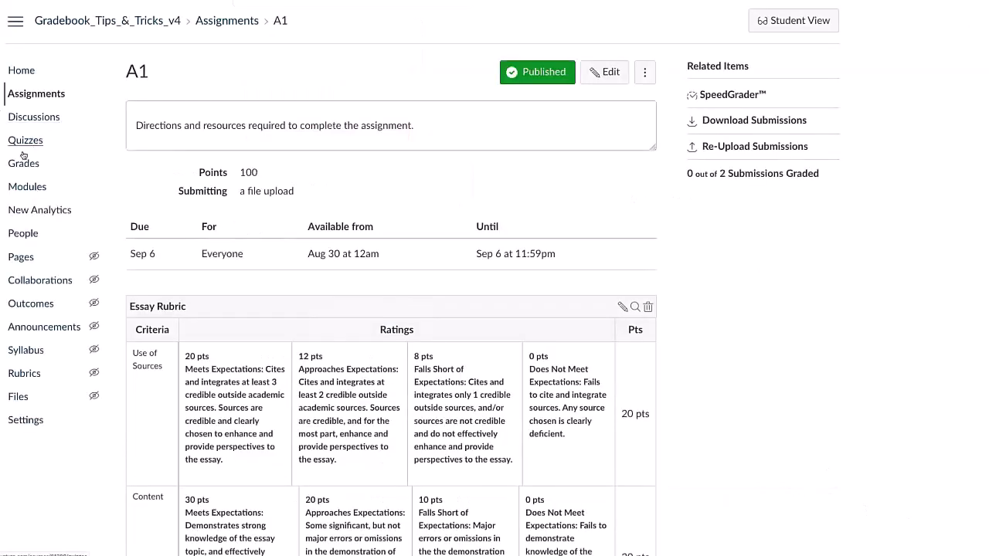
Review the second listed student's individual grades page from the gradebook, then return to the gradebook
{"action": "left_click", "coordinate": [23, 164]}
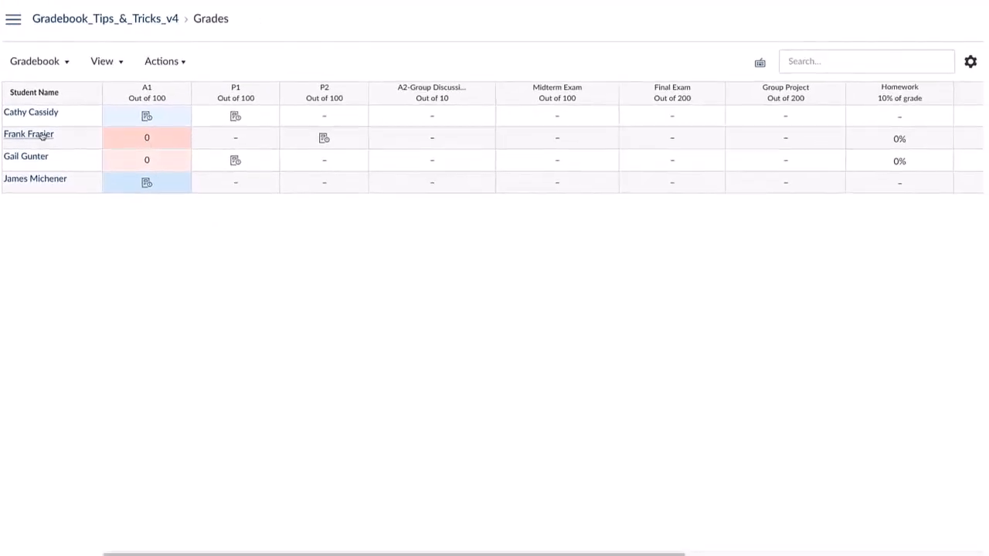
{"action": "left_click", "coordinate": [42, 136]}
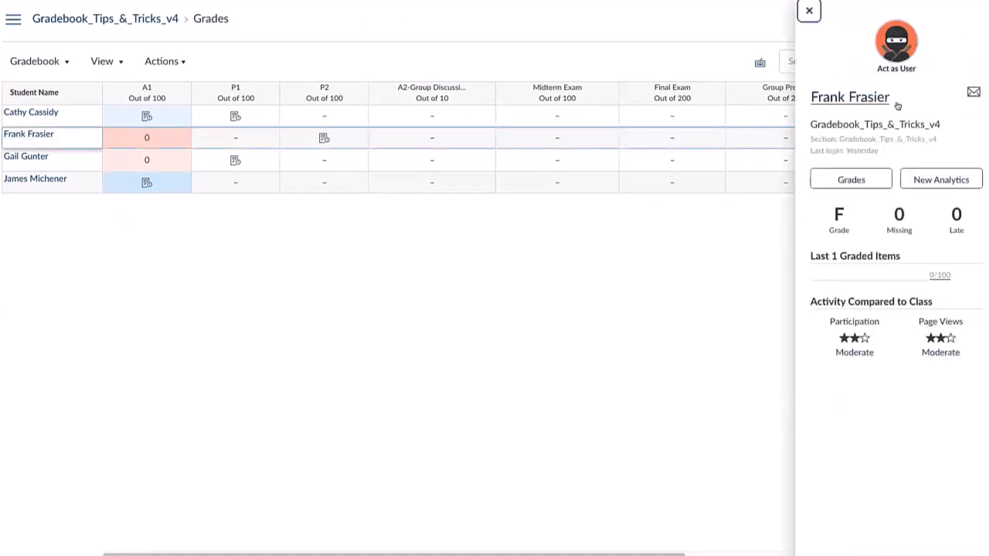
{"action": "left_click", "coordinate": [850, 181]}
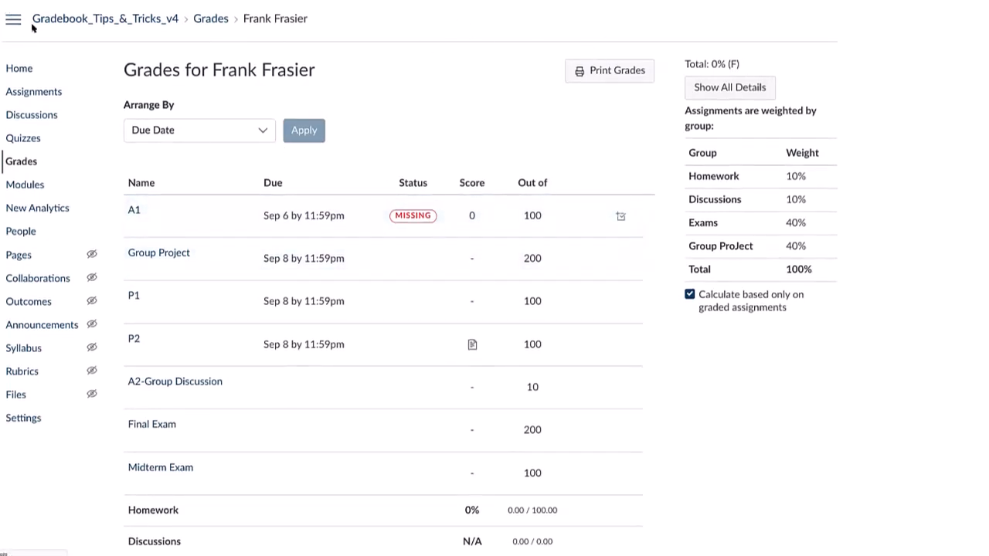
{"action": "key", "text": "alt+Left"}
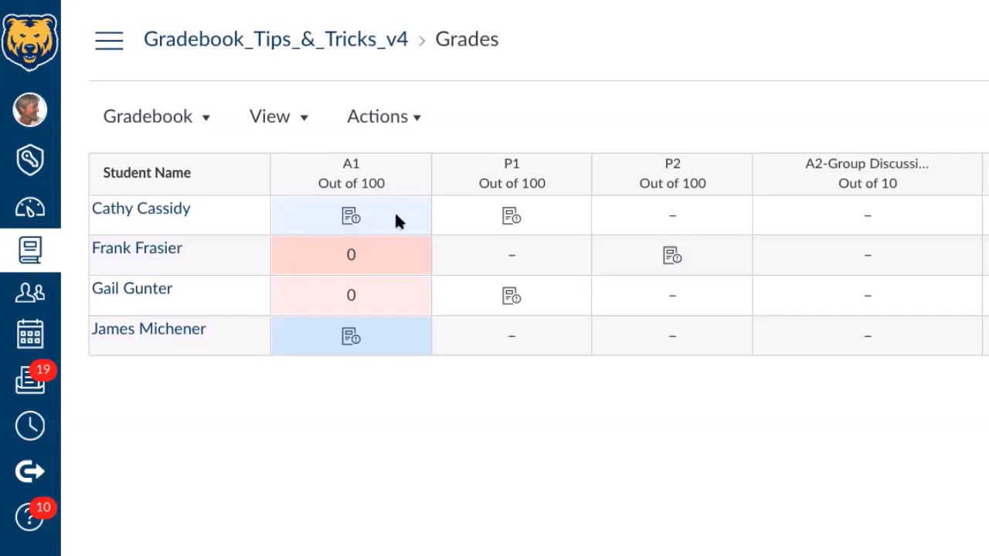
Enter a grade of 100 for the first listed student's late A1 submission
{"action": "left_click", "coordinate": [366, 220]}
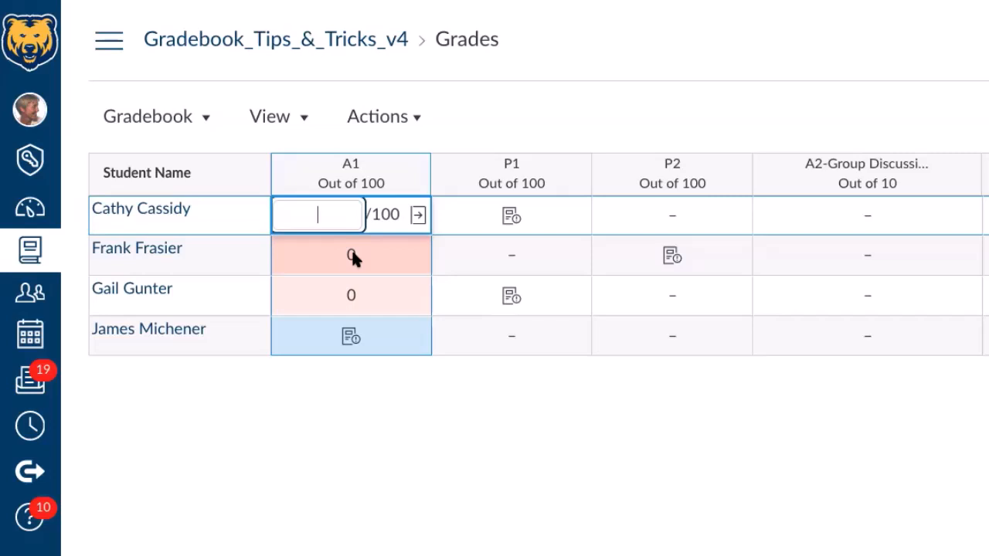
{"action": "type", "text": "100"}
{"action": "key", "text": "Return"}
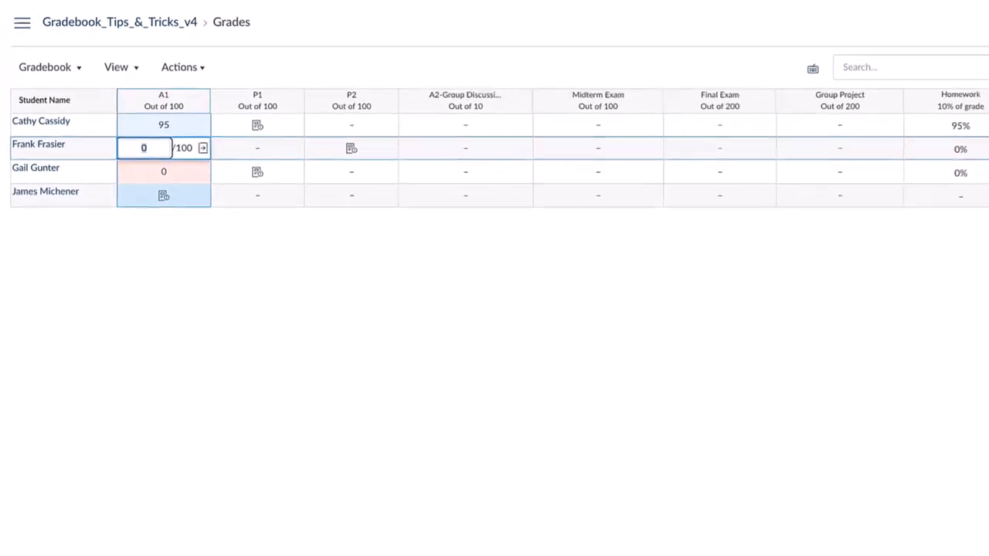
{"action": "left_click", "coordinate": [219, 283]}
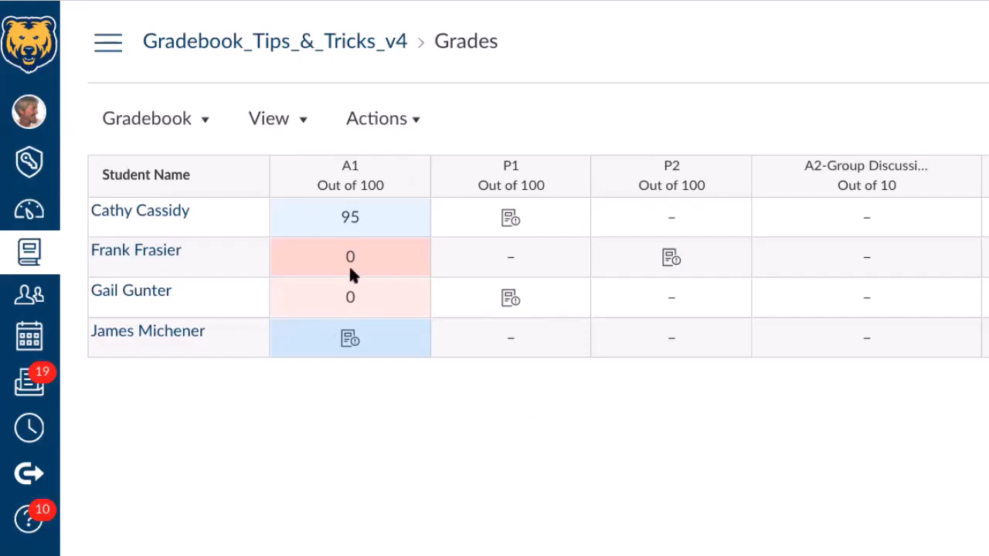
Enter a grade of 2 for the second listed student's missing A1 assignment
{"action": "left_click", "coordinate": [376, 269]}
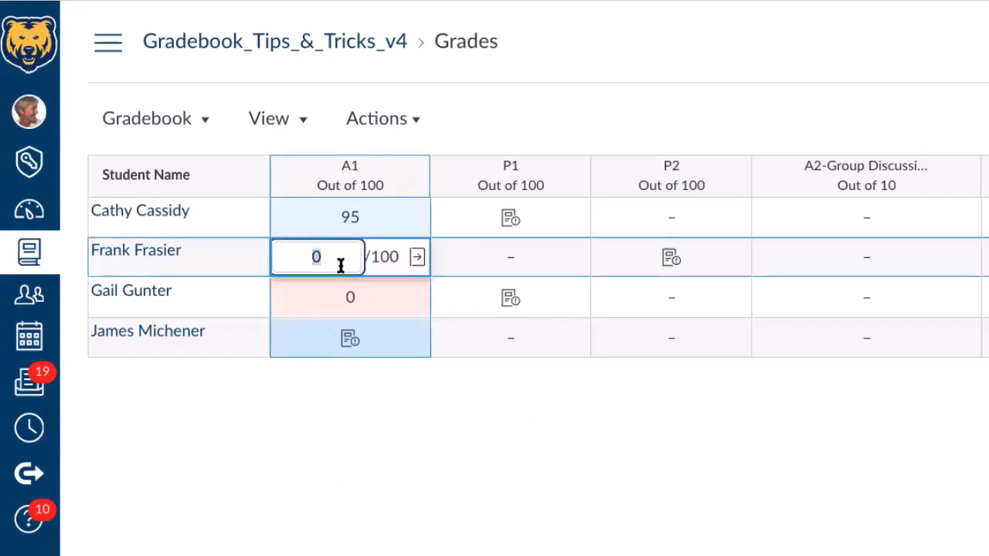
{"action": "type", "text": "2-"}
{"action": "key", "text": "BackSpace"}
{"action": "key", "text": "Return"}
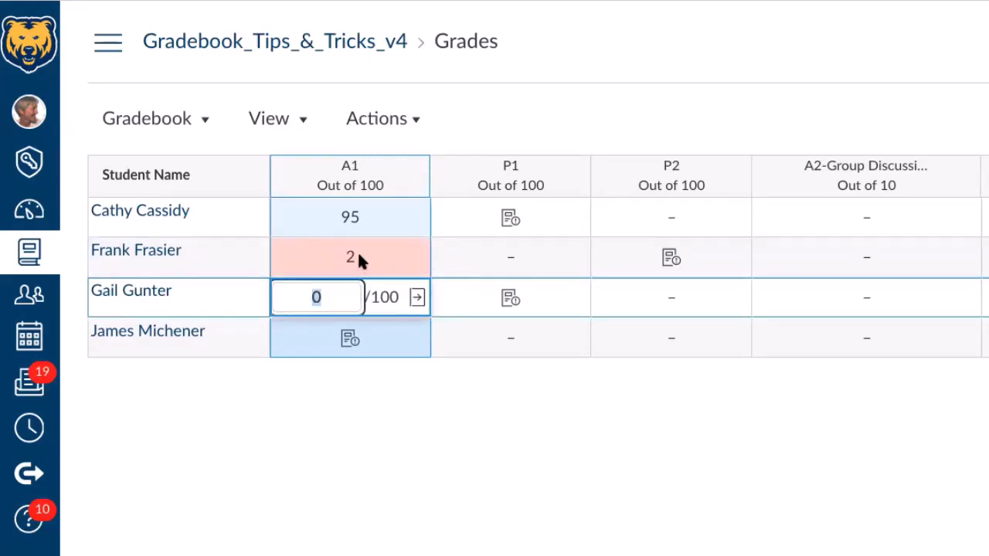
{"action": "left_click", "coordinate": [458, 526]}
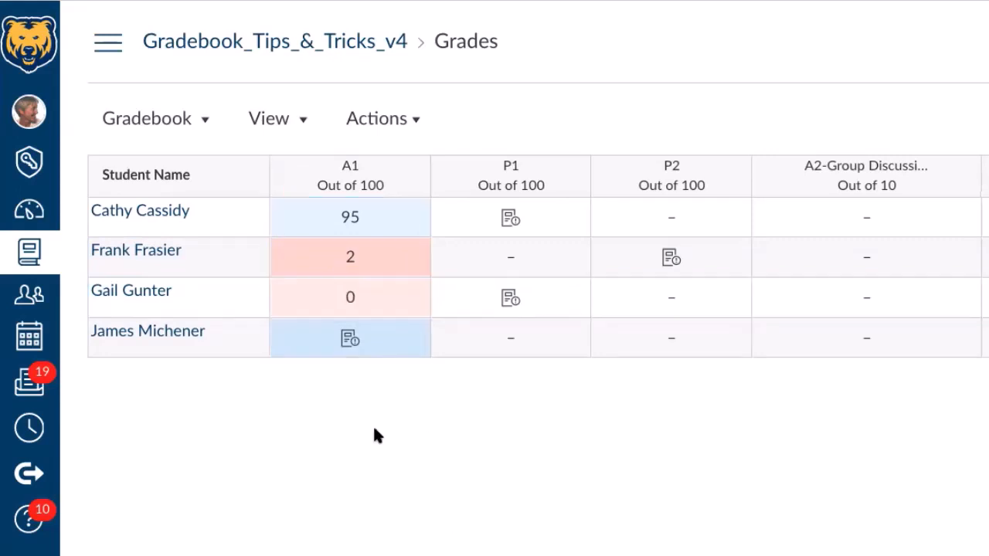
Open the grade details of the second listed student's A1 assignment and set the grade to 0
{"action": "left_click", "coordinate": [384, 213]}
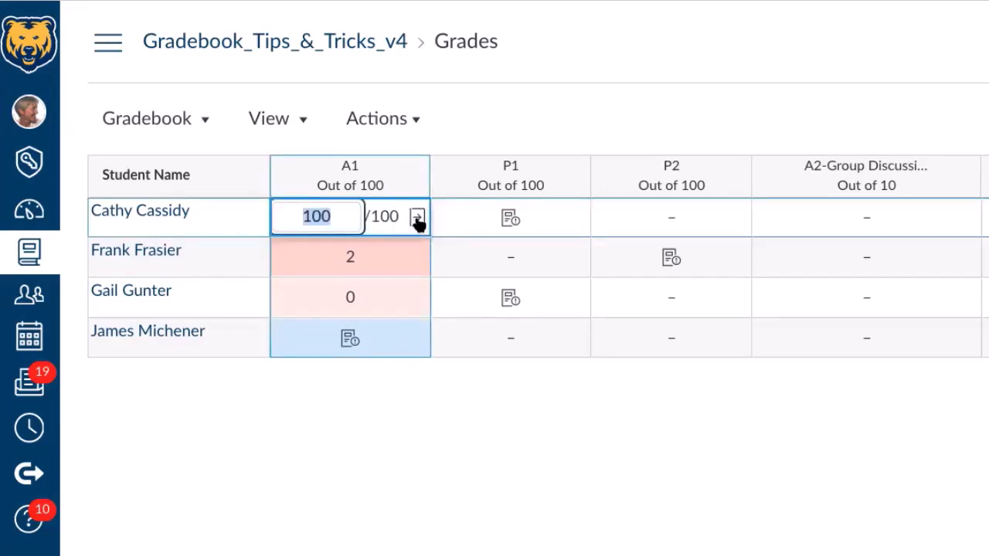
{"action": "type", "text": "95"}
{"action": "left_click", "coordinate": [400, 255]}
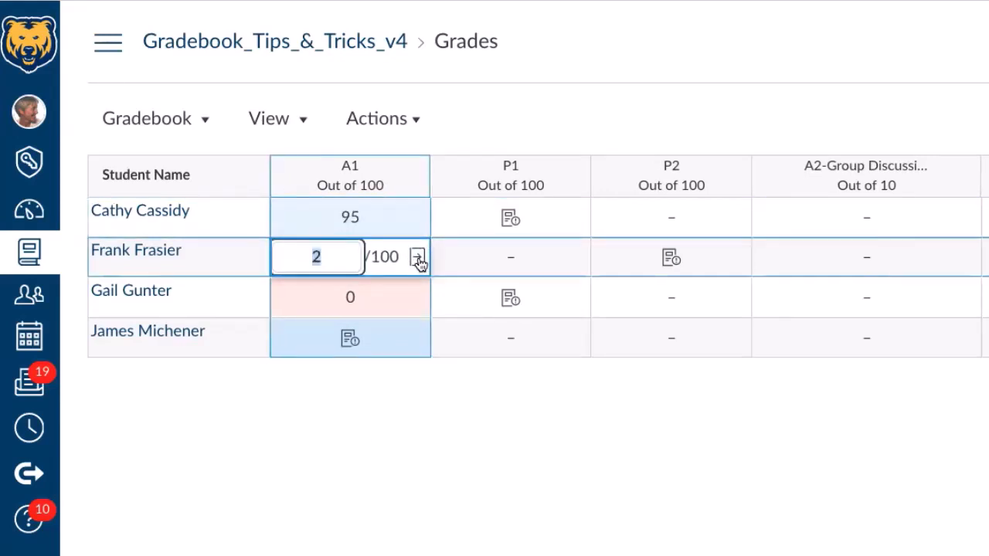
{"action": "left_click", "coordinate": [417, 258]}
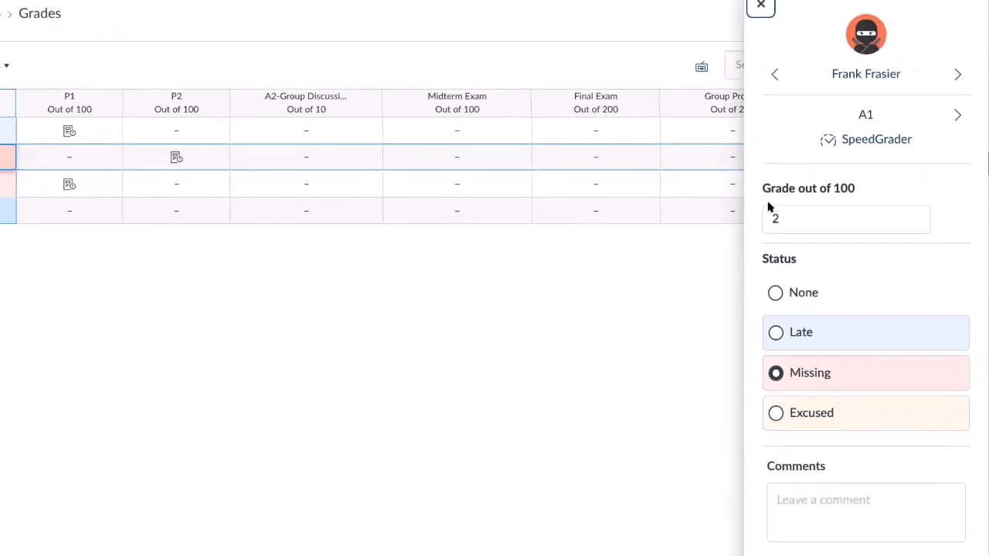
{"action": "left_click", "coordinate": [778, 220]}
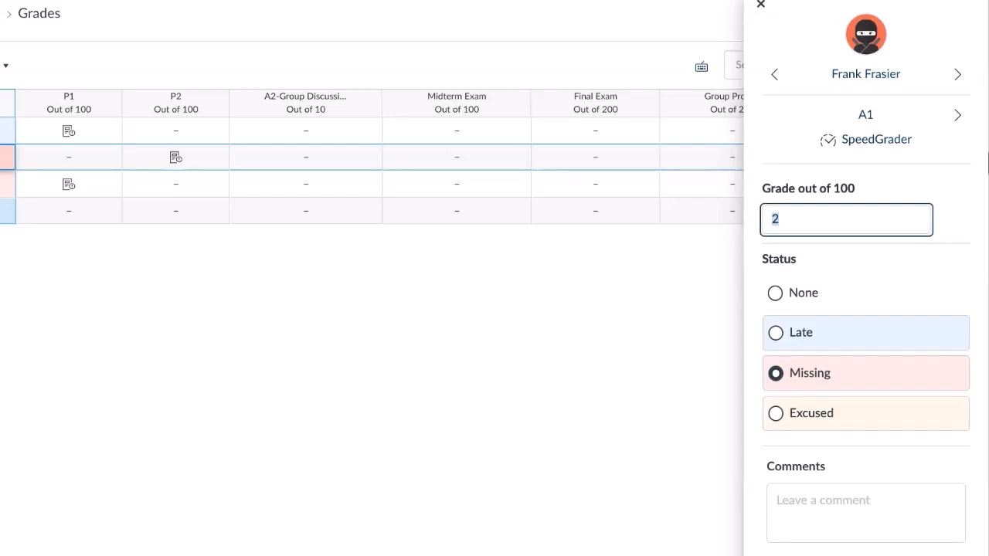
{"action": "type", "text": "0"}
Change the second listed student's A1 status to Late and set the grade to 95
{"action": "left_click", "coordinate": [776, 334]}
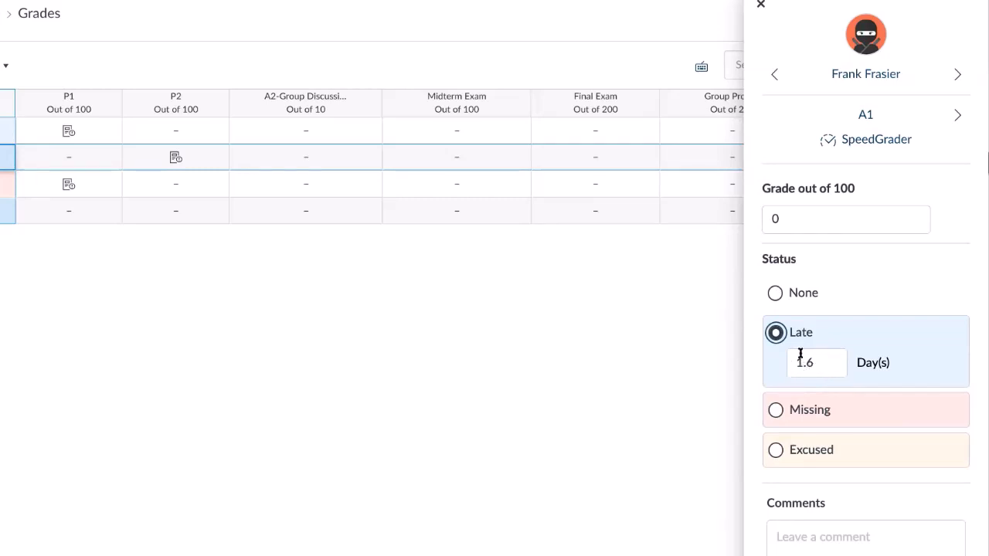
{"action": "left_click", "coordinate": [784, 218]}
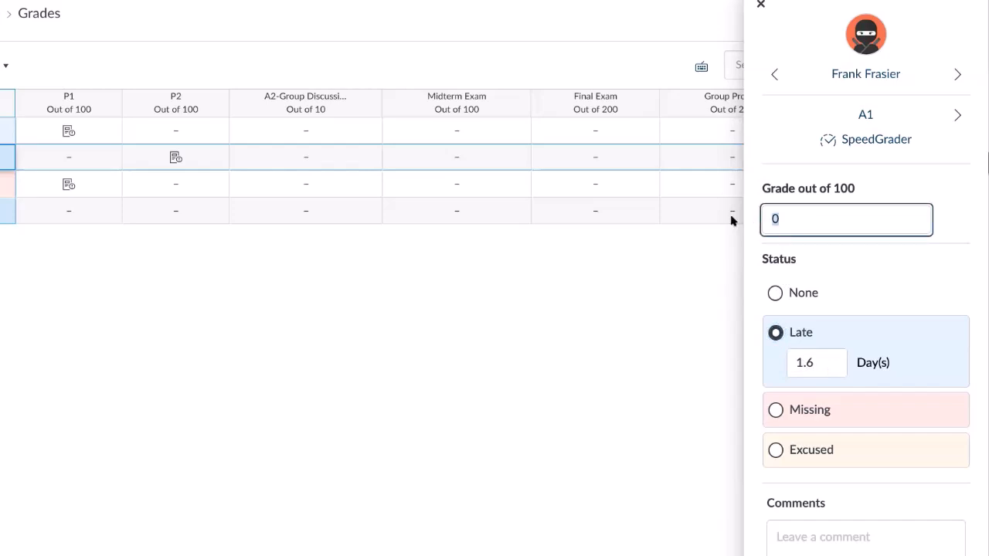
{"action": "type", "text": "100"}
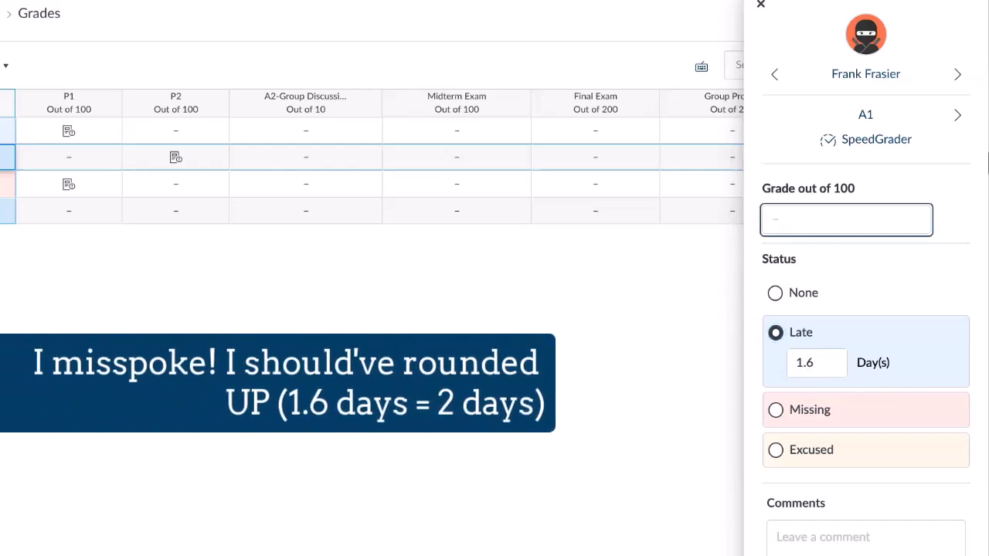
{"action": "type", "text": "96"}
{"action": "key", "text": "BackSpace"}
{"action": "type", "text": "5"}
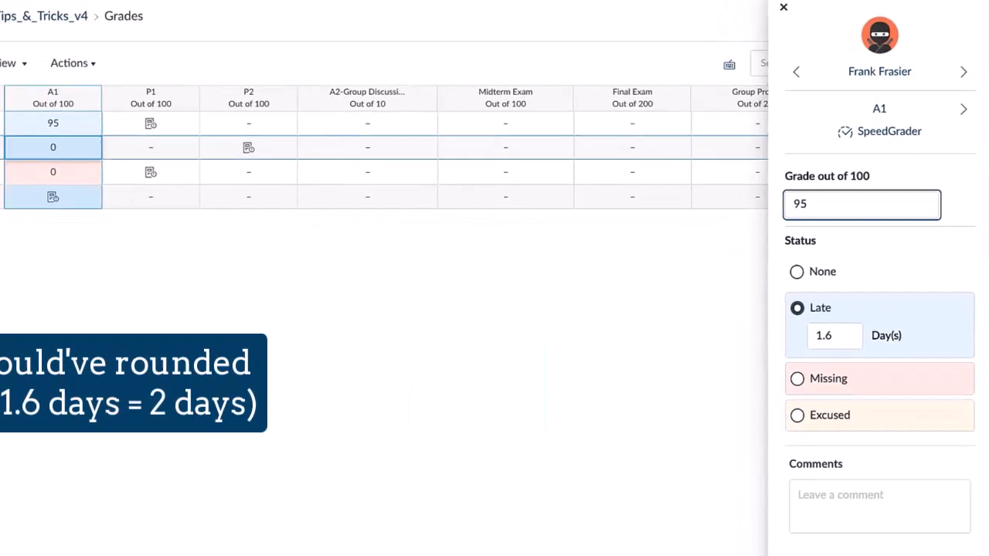
{"action": "left_click", "coordinate": [879, 241]}
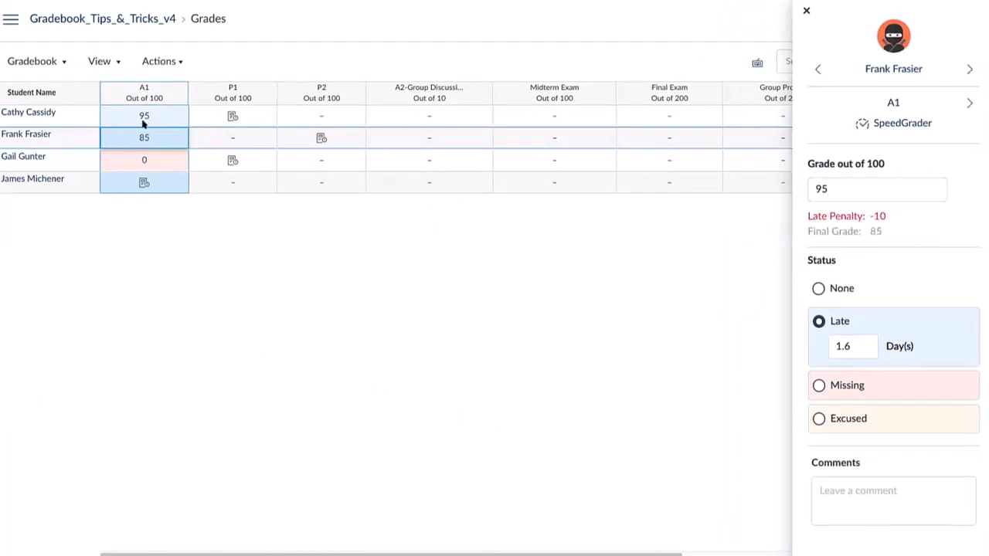
Close and reopen the second listed student's A1 grade details to review the late penalty and final grade
{"action": "key", "text": "Escape"}
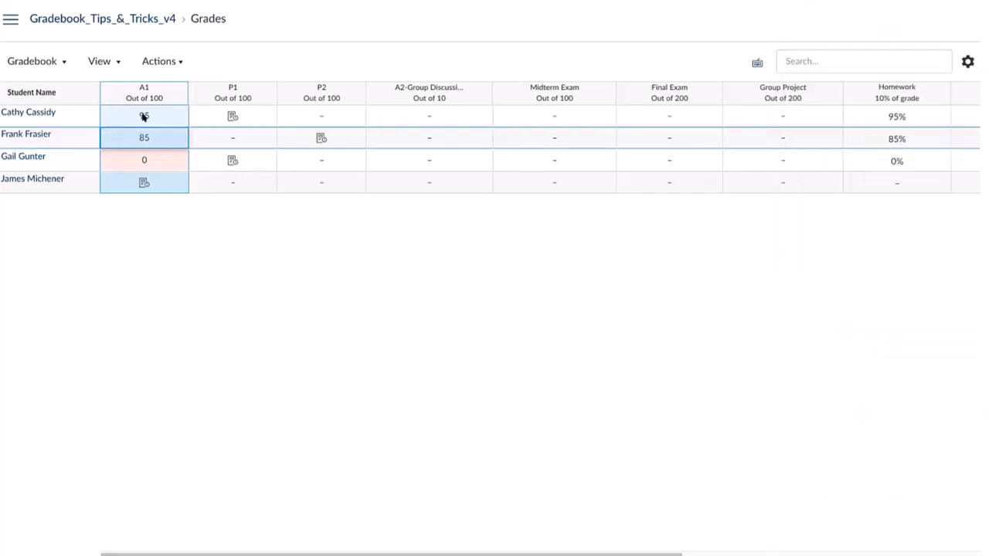
{"action": "left_click", "coordinate": [176, 139]}
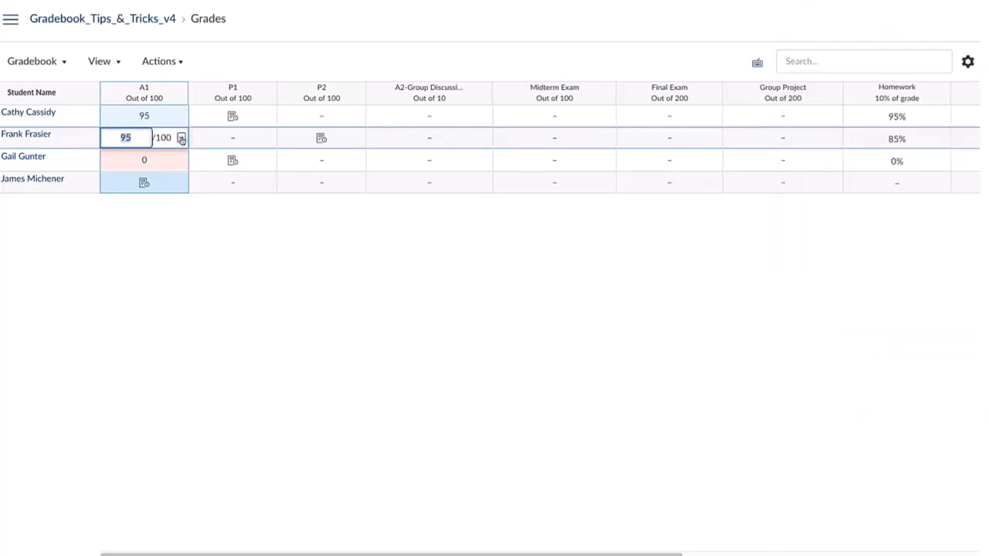
{"action": "left_click", "coordinate": [182, 137]}
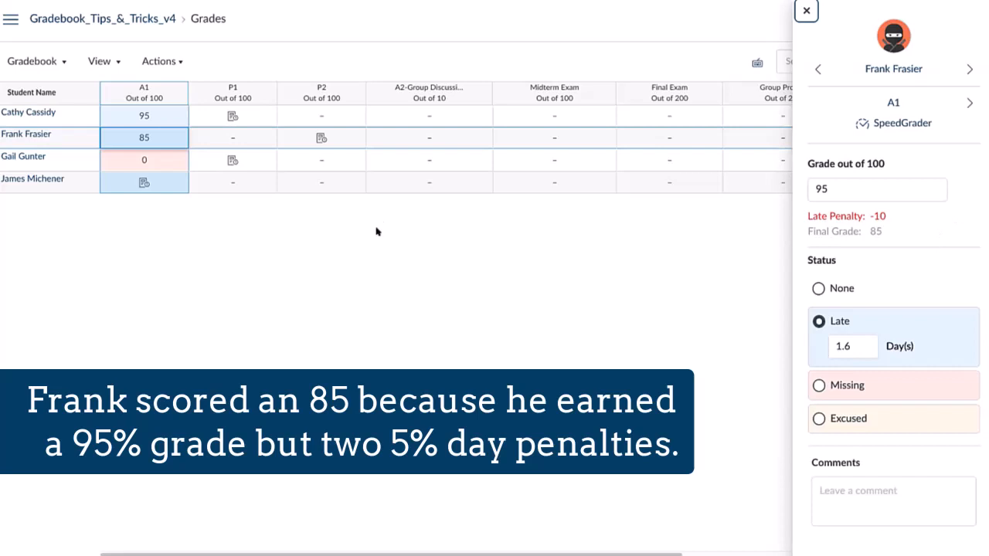
Enter a grade of 100 for the fourth listed student's late A1 submission
{"action": "left_click", "coordinate": [140, 185]}
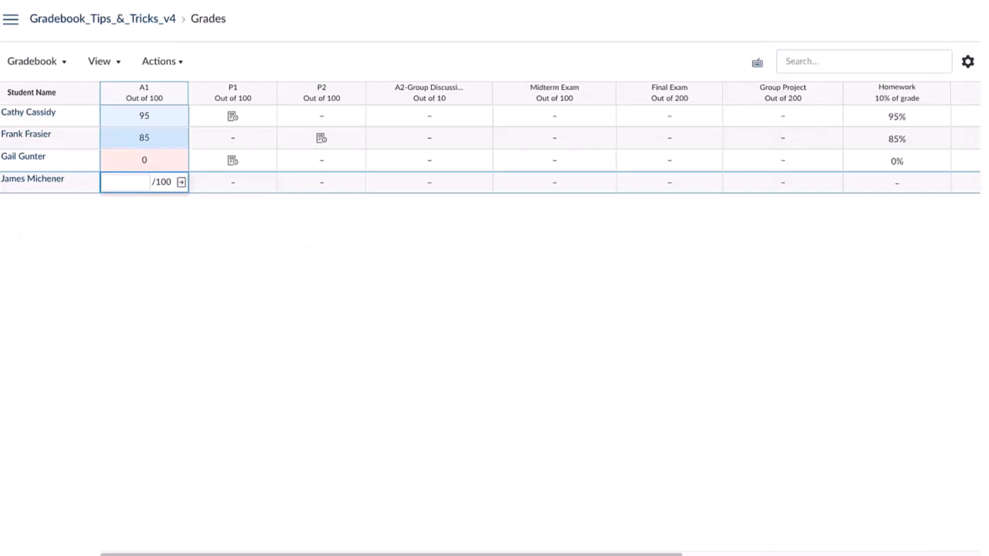
{"action": "left_click", "coordinate": [118, 184]}
{"action": "type", "text": "100"}
{"action": "key", "text": "Return"}
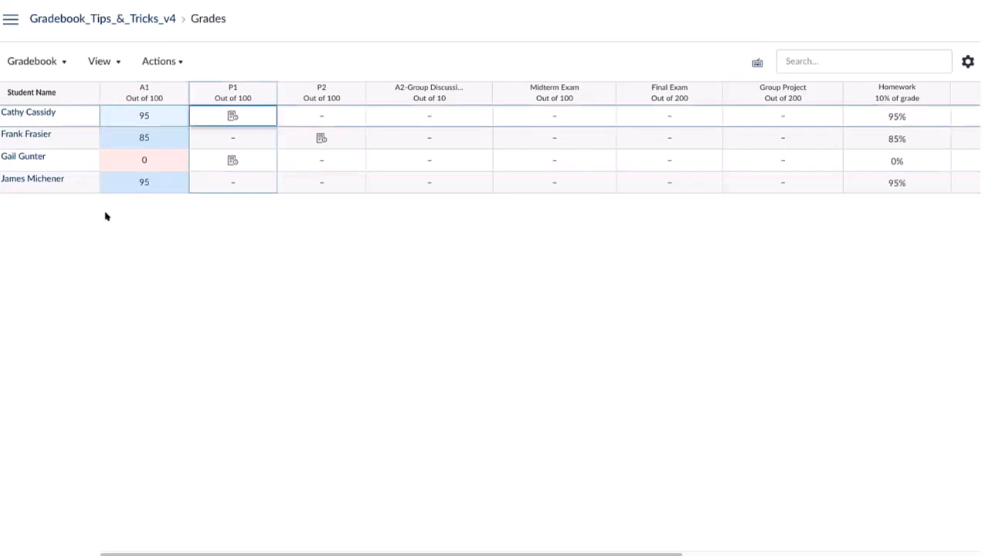
{"action": "key", "text": "shift+Tab"}
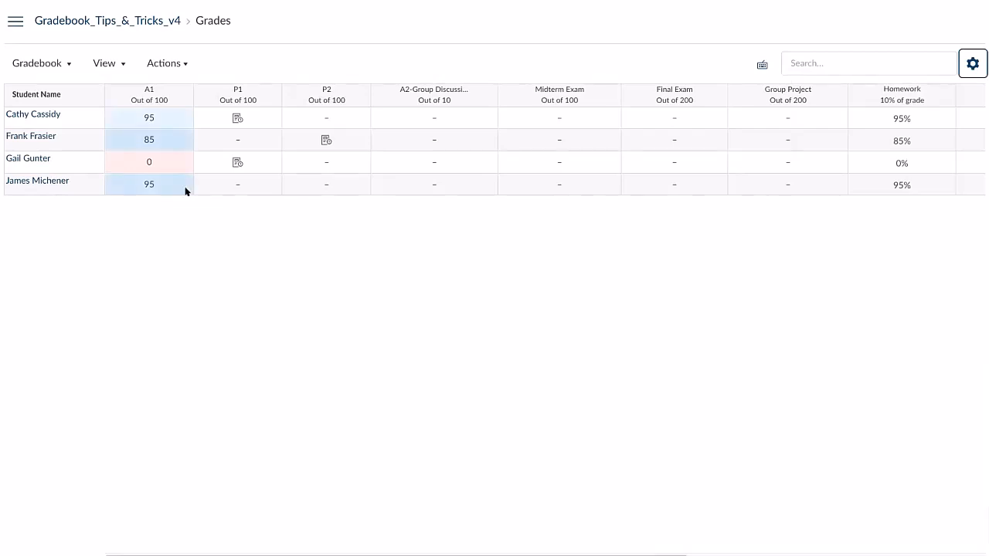
Open the fourth listed student's A1 grade details and set the submission status to None
{"action": "left_click", "coordinate": [190, 189]}
{"action": "left_click", "coordinate": [186, 185]}
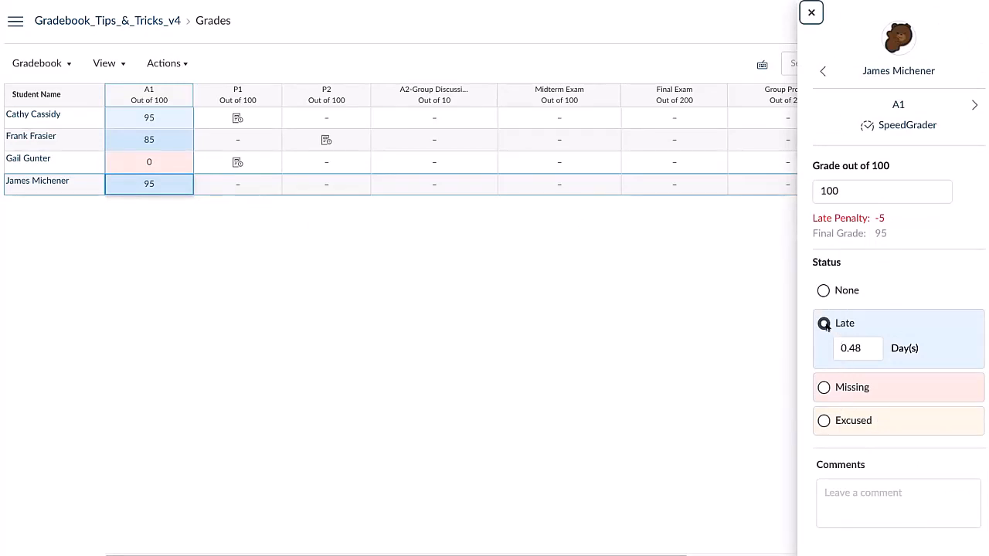
{"action": "left_click", "coordinate": [824, 291]}
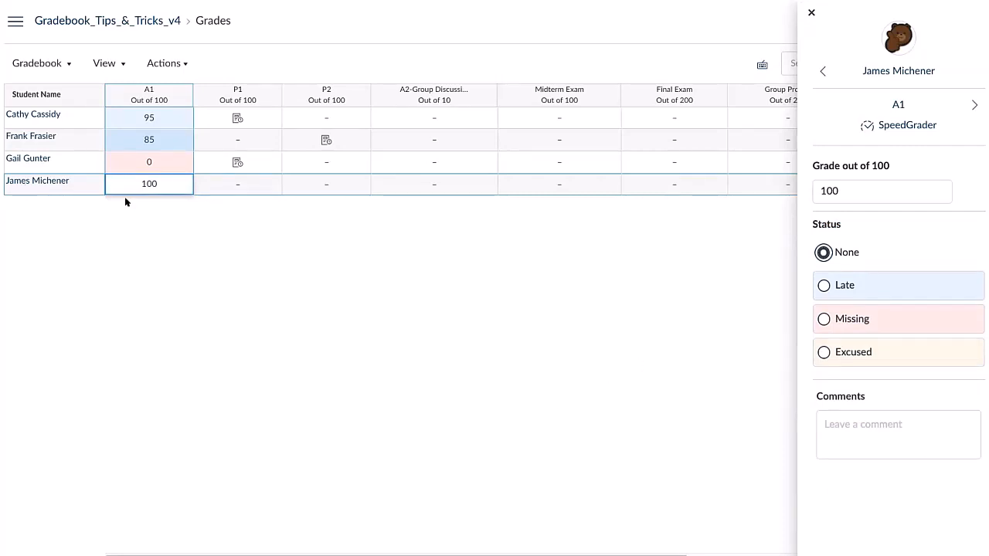
Mark the third listed student's missing A1 assignment as Excused and close the grade details
{"action": "left_click", "coordinate": [170, 161]}
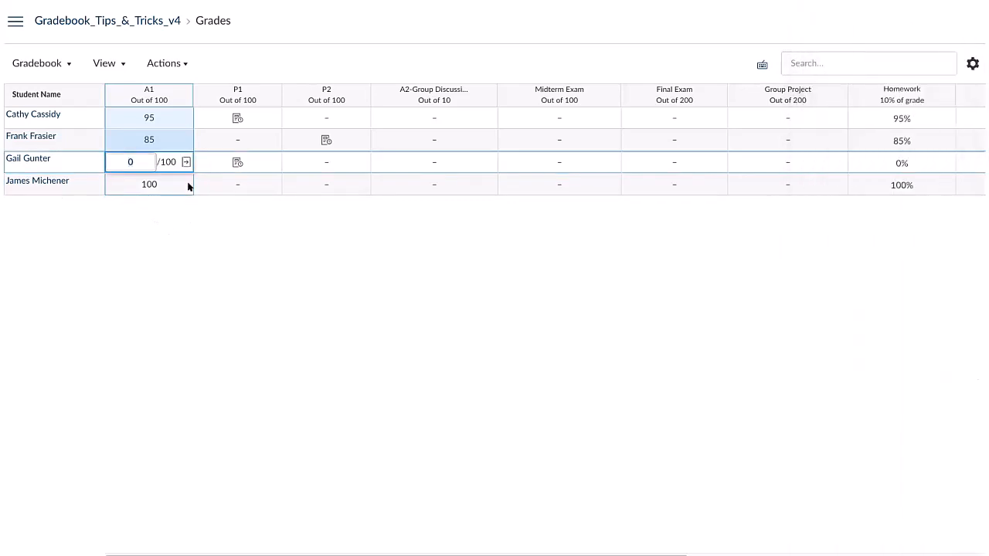
{"action": "left_click", "coordinate": [186, 162]}
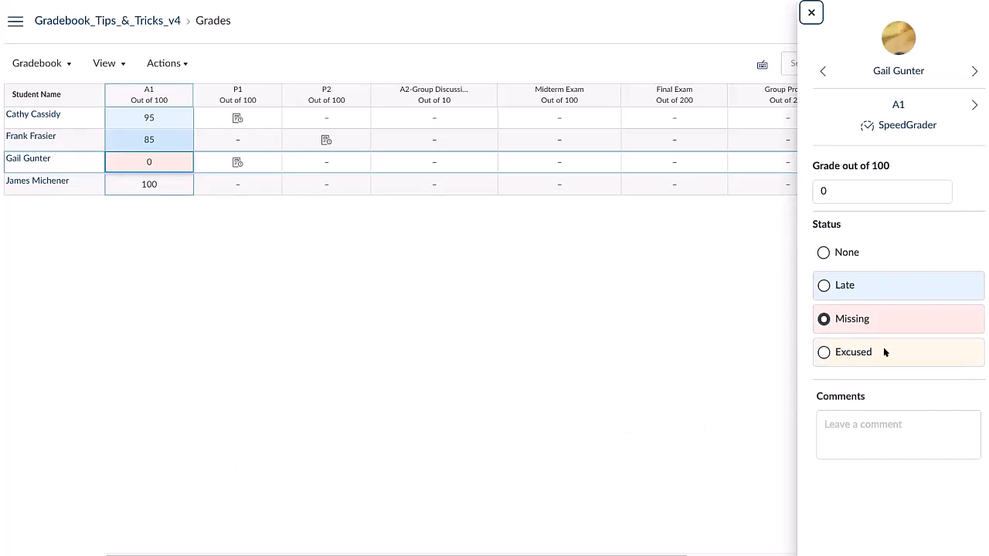
{"action": "left_click", "coordinate": [824, 353]}
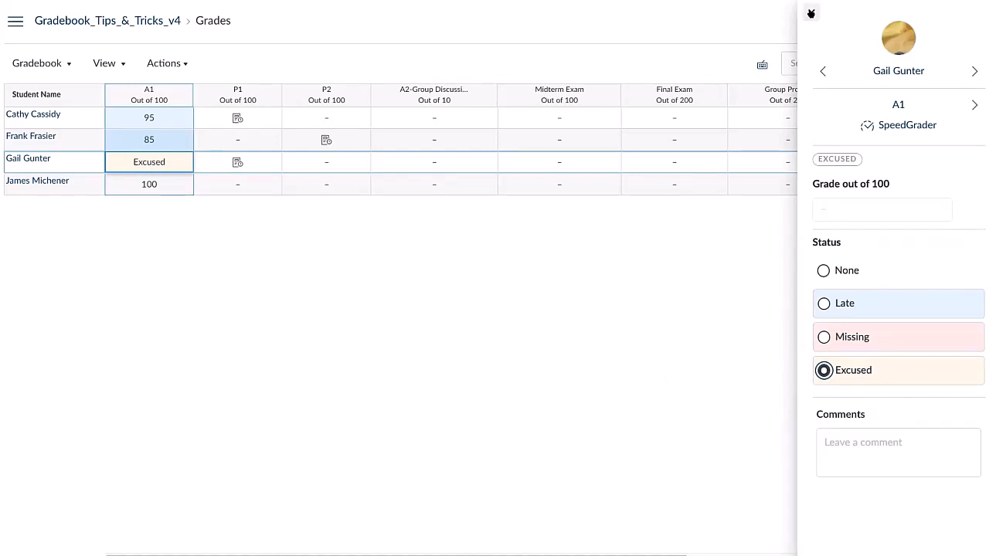
{"action": "left_click", "coordinate": [810, 13]}
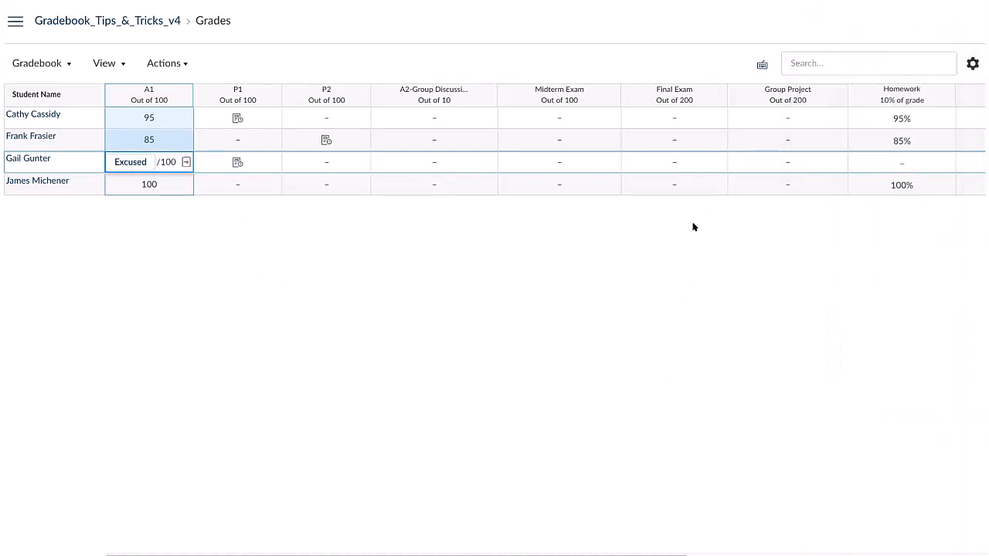
{"action": "left_click", "coordinate": [566, 310]}
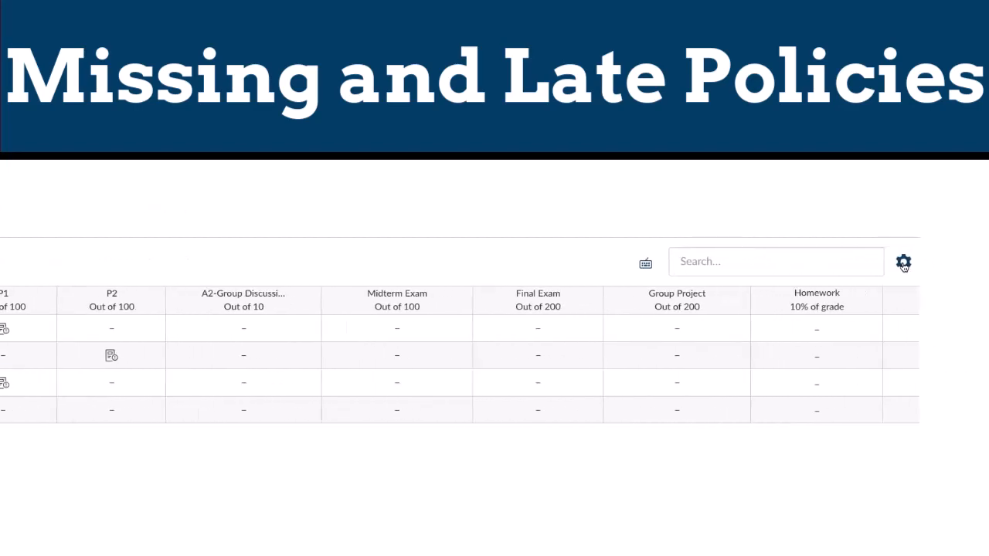
In the gradebook's late policies, enable automatic grading of missing submissions with a grade percentage of 0
{"action": "left_click", "coordinate": [902, 264]}
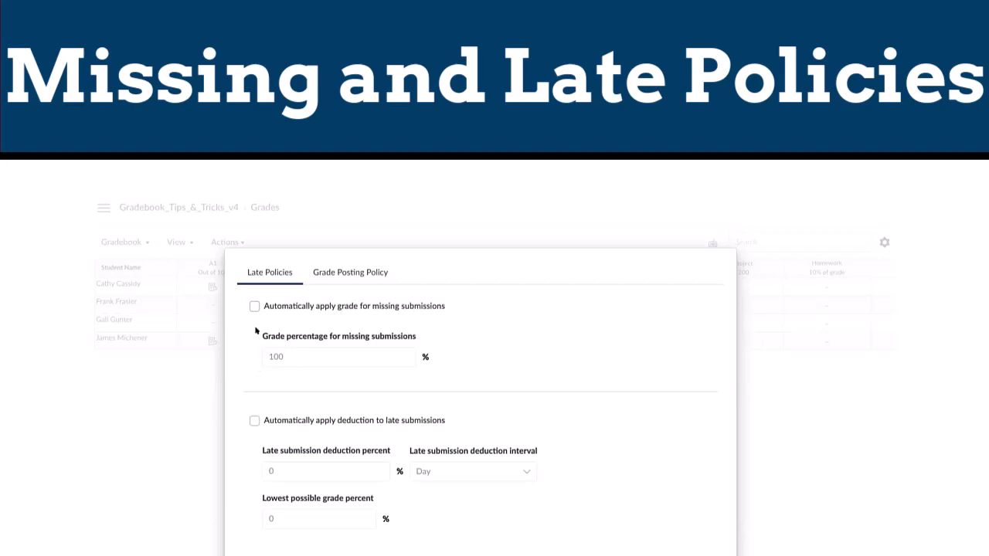
{"action": "left_click", "coordinate": [254, 306]}
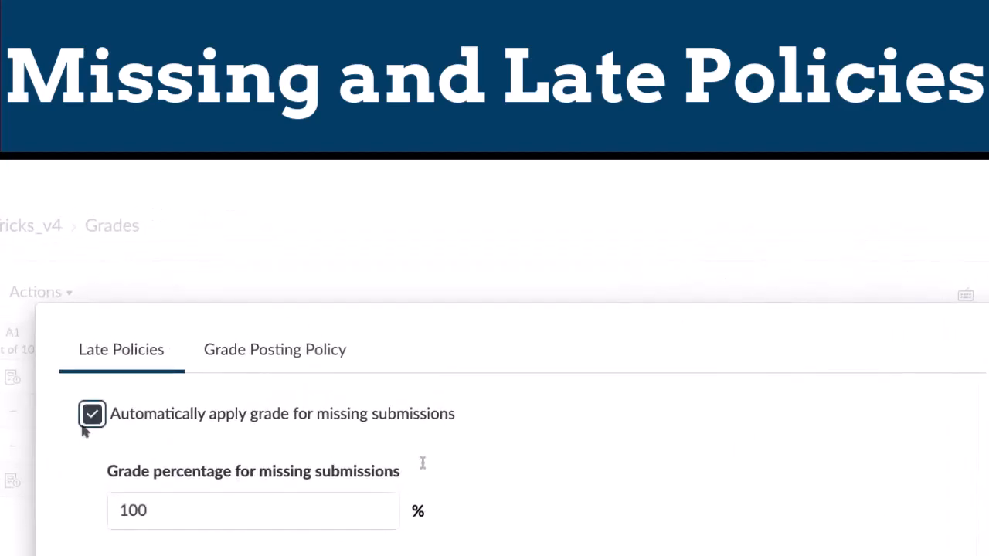
{"action": "left_click", "coordinate": [156, 511]}
{"action": "double_click", "coordinate": [227, 505]}
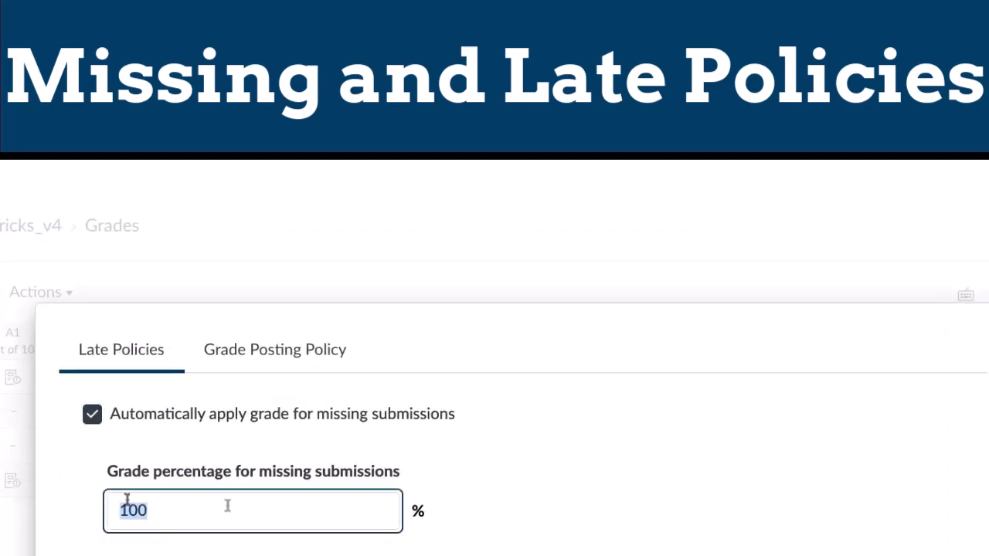
{"action": "type", "text": "0"}
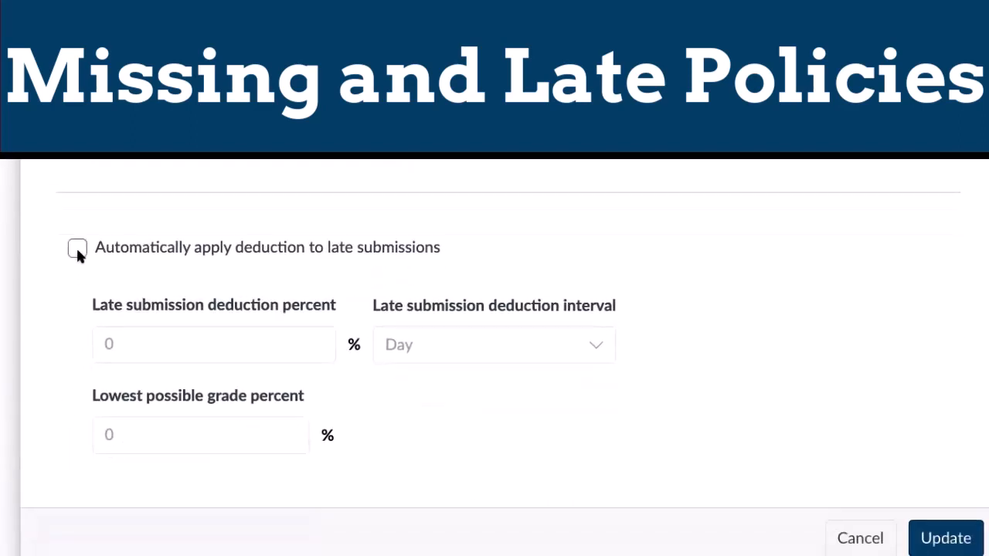
Enable the automatic late submission deduction at 5 percent per day and save the updated policies
{"action": "left_click", "coordinate": [86, 523]}
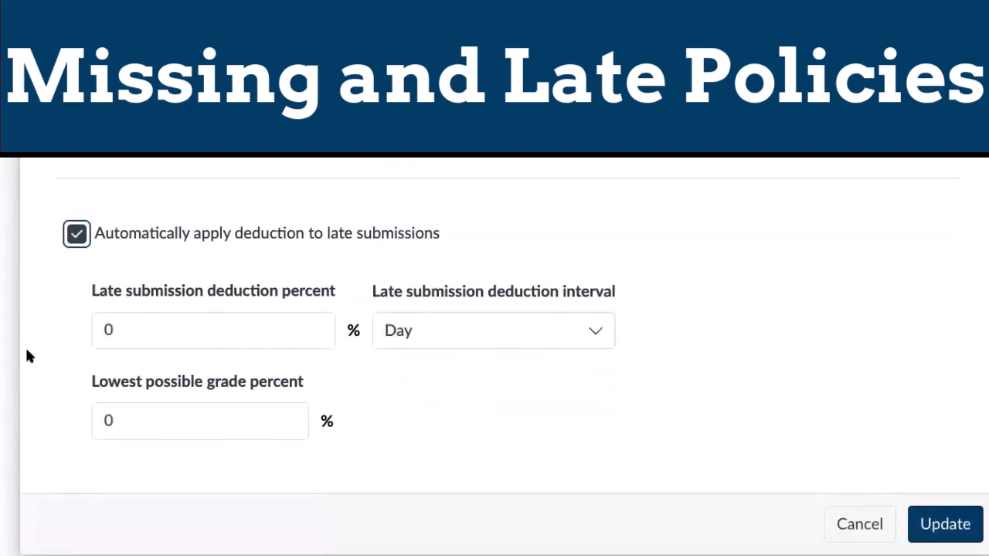
{"action": "left_click", "coordinate": [136, 326]}
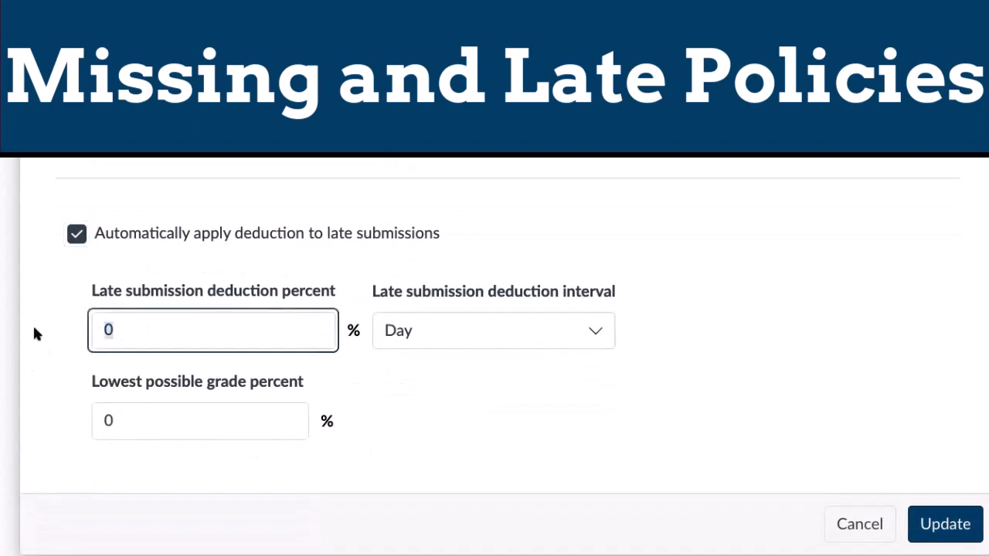
{"action": "type", "text": "5"}
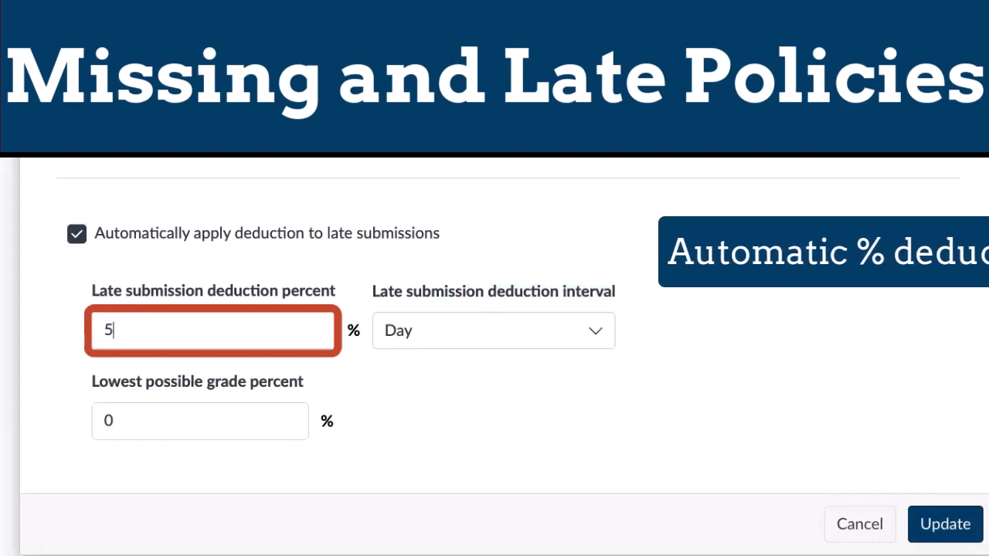
{"action": "key", "text": "Tab"}
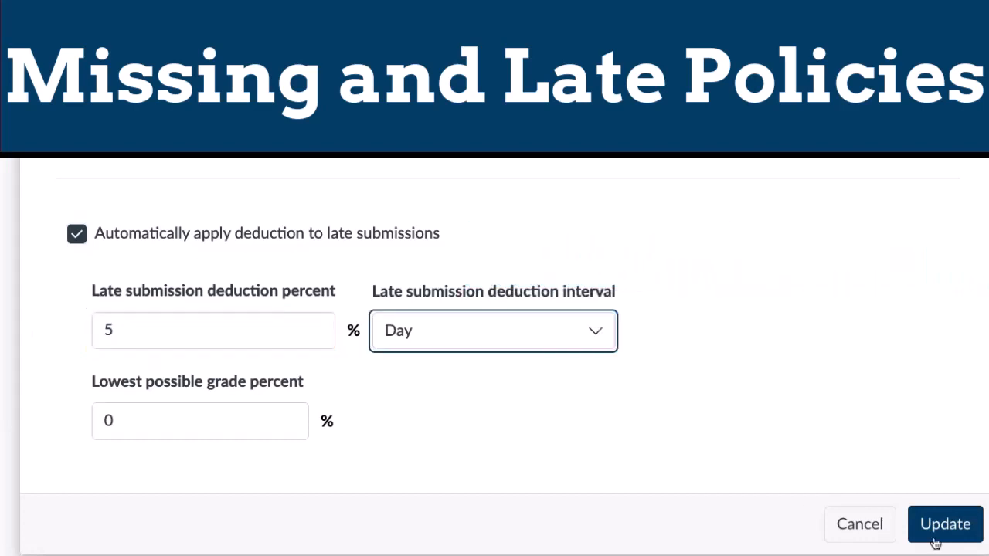
{"action": "left_click", "coordinate": [934, 541]}
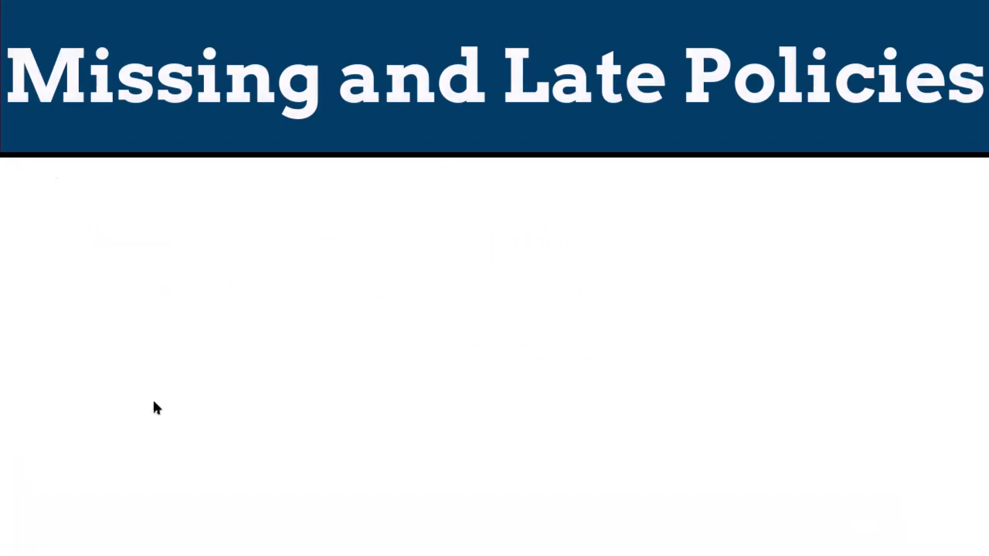